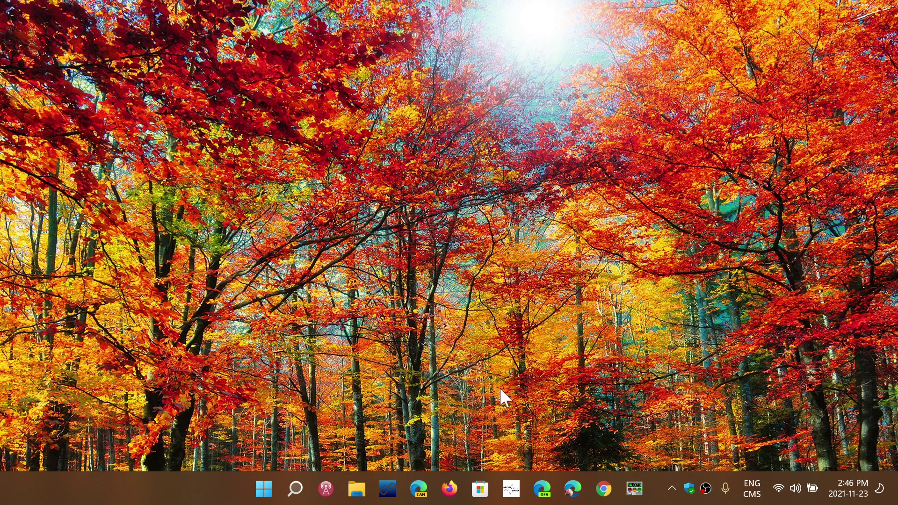
Check Windows Diagnostics & feedback, where optional diagnostic data is On, then close Settings.
click(264, 492)
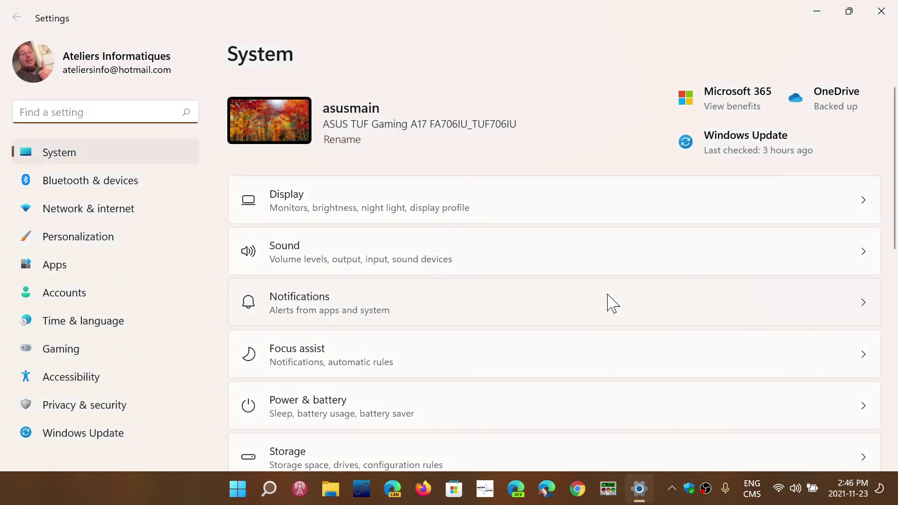
click(147, 407)
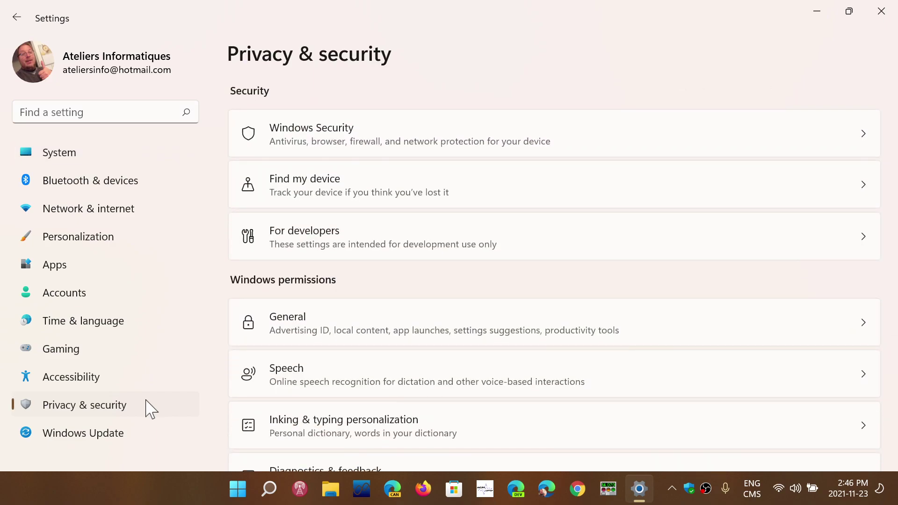
scroll(498, 264, down, 5)
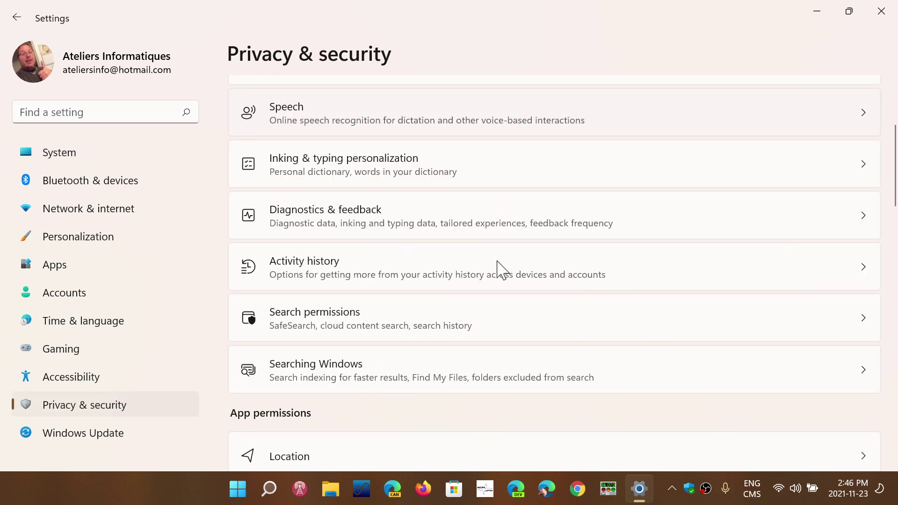
scroll(498, 268, up, 1)
click(459, 256)
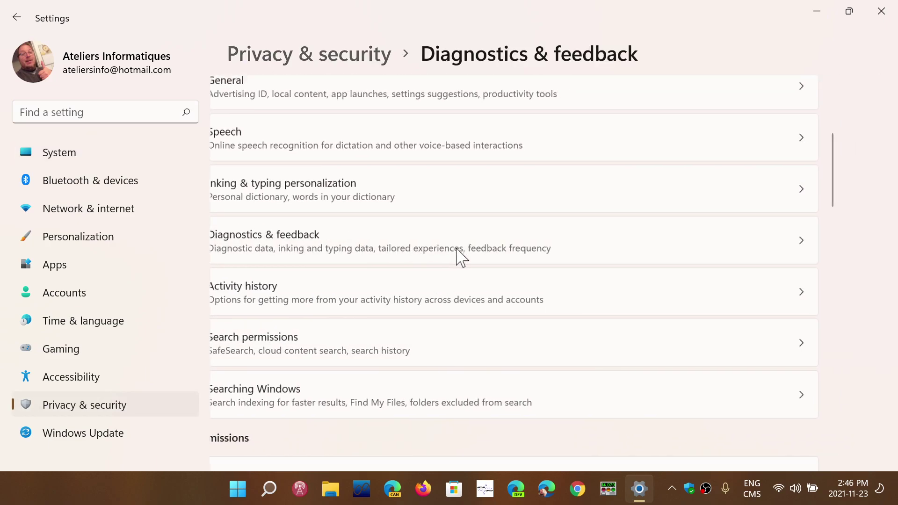
click(882, 11)
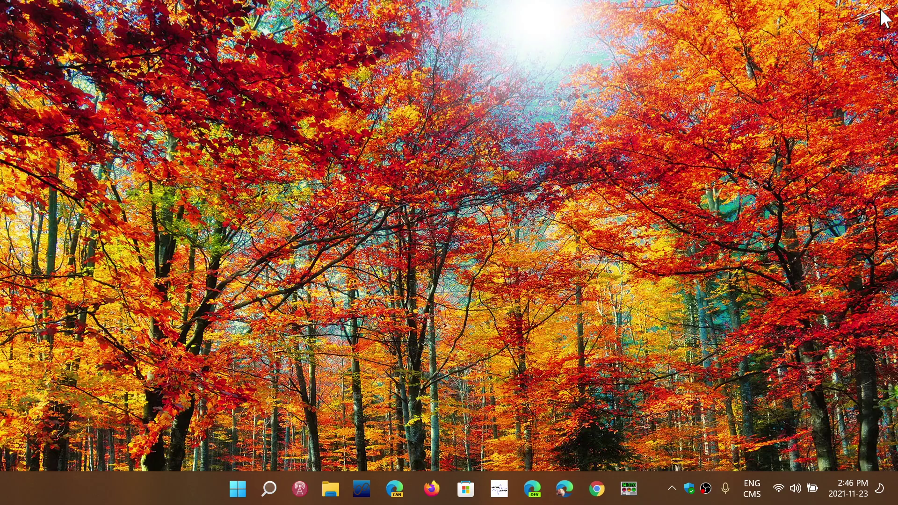
Launch Microsoft Edge on a New tab page and open its Settings and more menu.
click(573, 497)
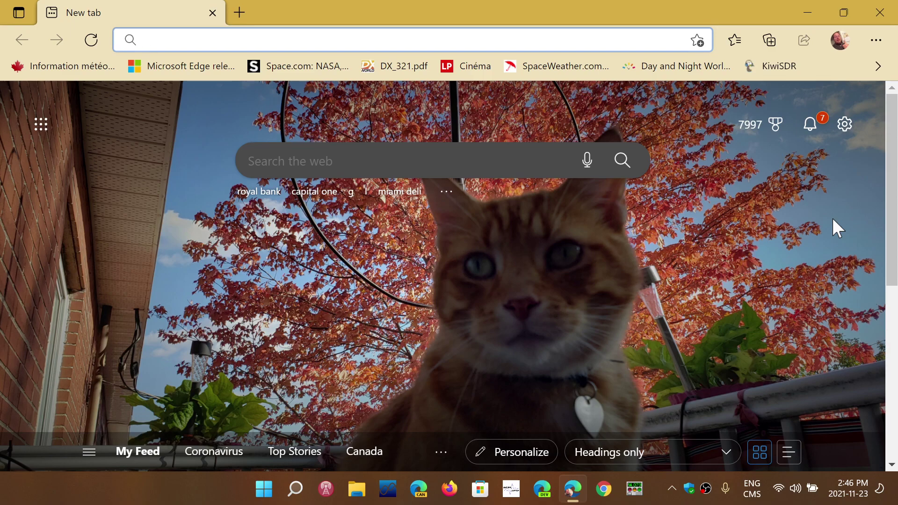
click(876, 40)
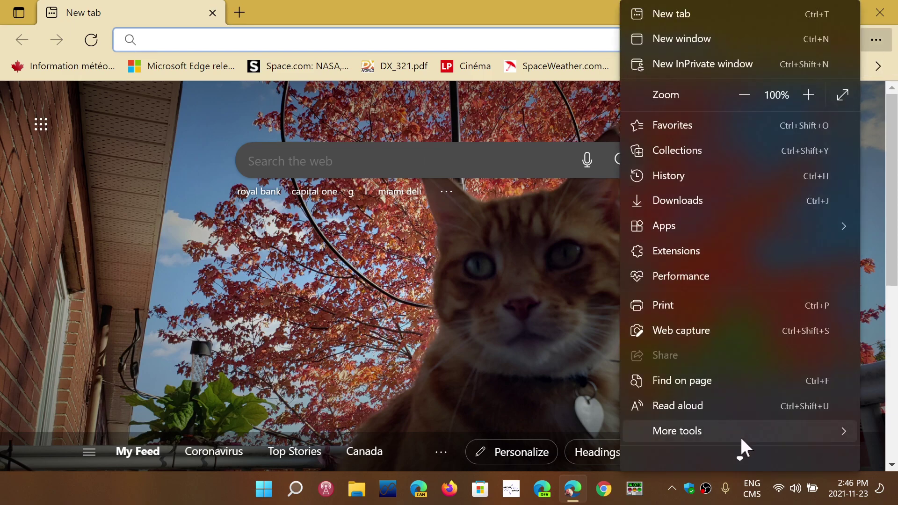
mouse_move(739, 461)
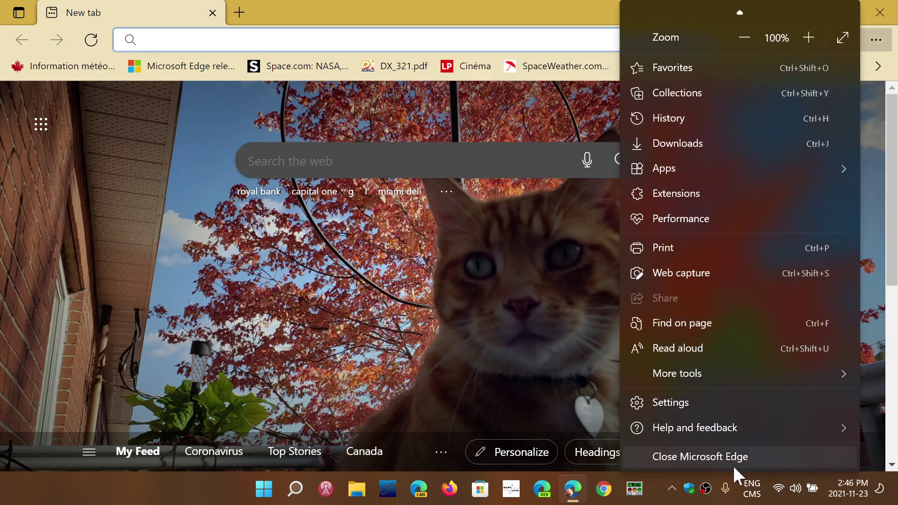
Find Optional diagnostic data on Edge's Privacy, search, and services settings page.
click(736, 408)
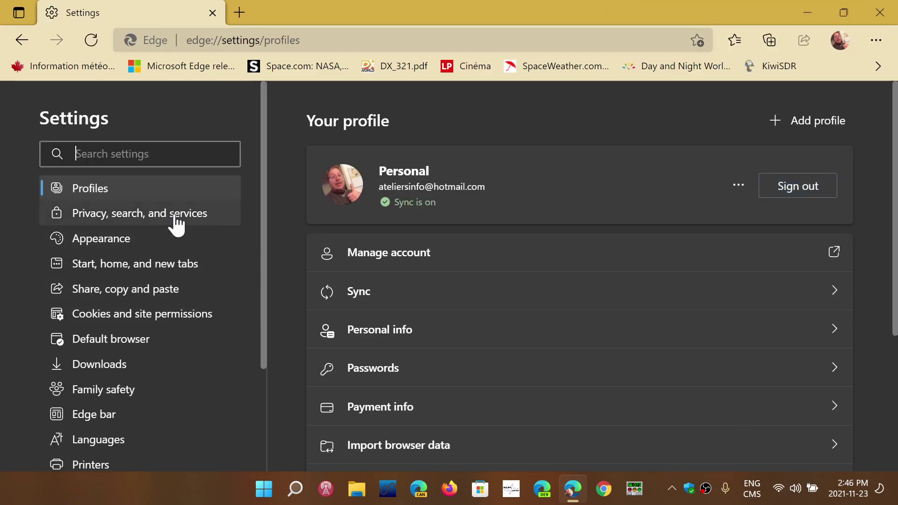
click(176, 215)
scroll(623, 299, down, 12)
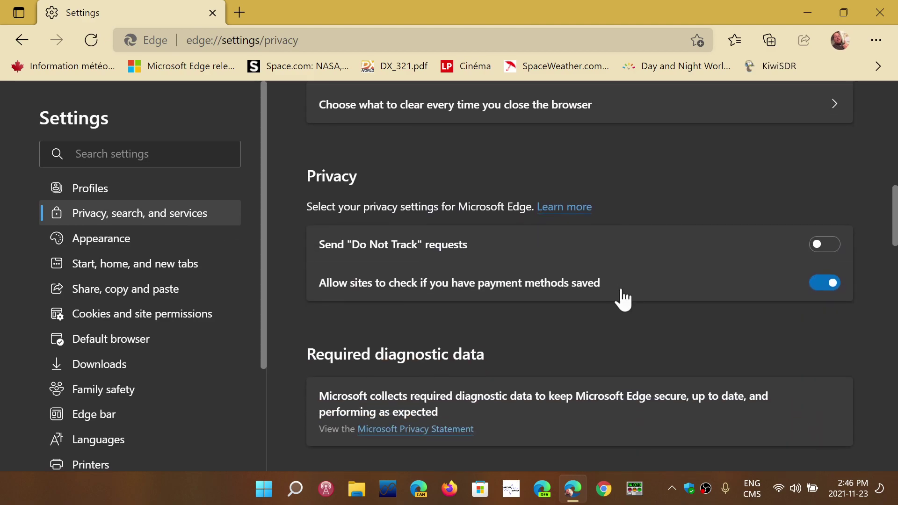
scroll(622, 297, down, 3)
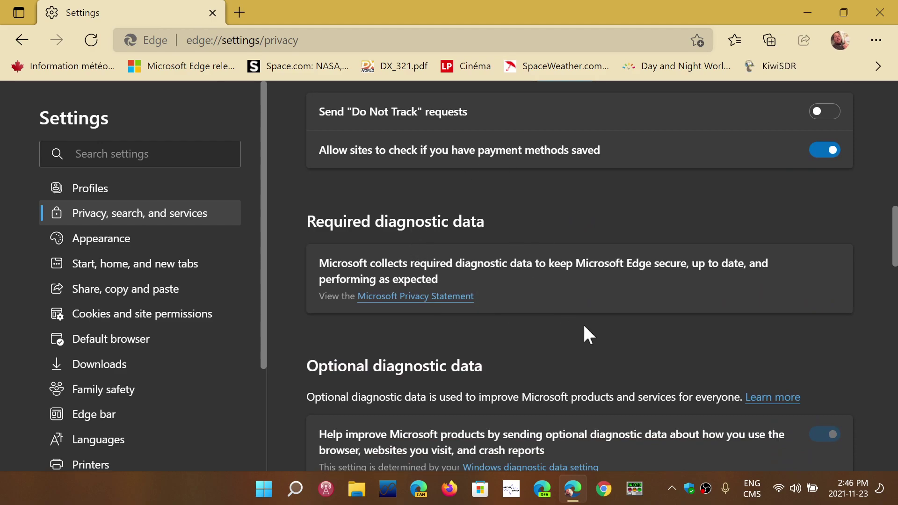
scroll(588, 334, down, 3)
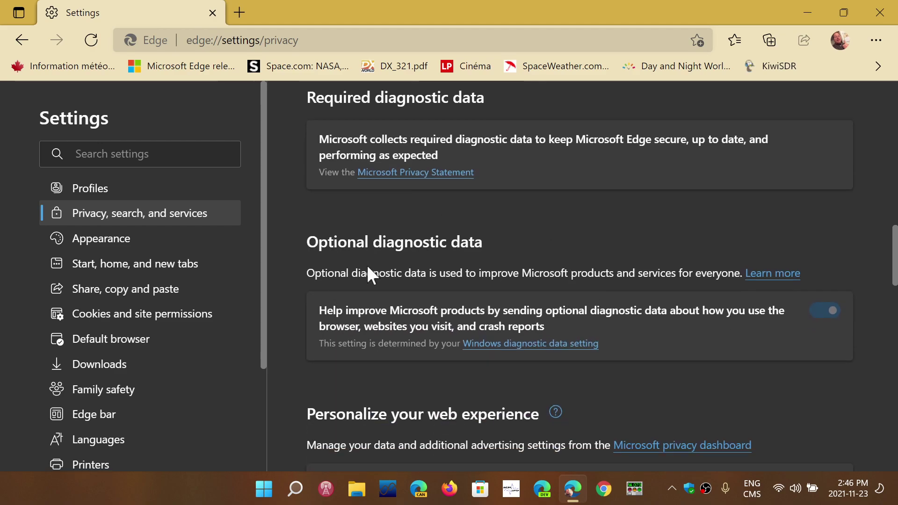
scroll(631, 370, up, 2)
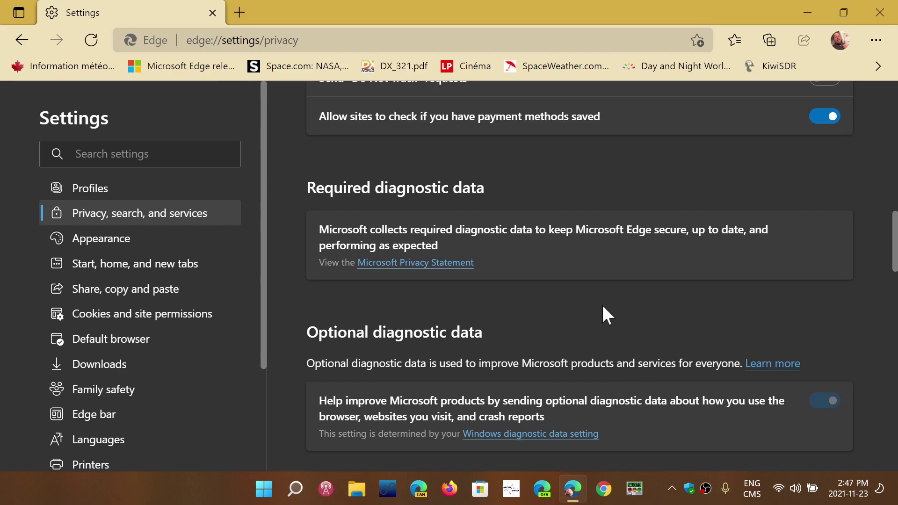
scroll(603, 308, down, 2)
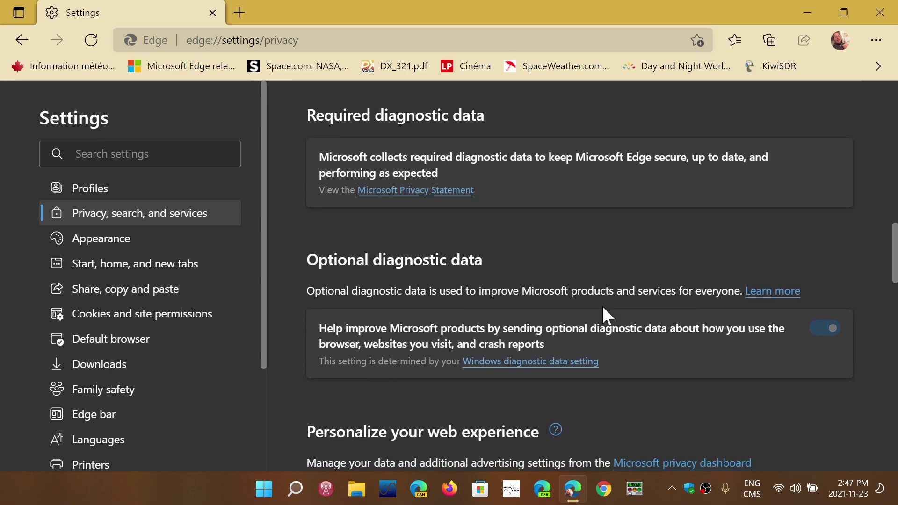
scroll(603, 308, up, 3)
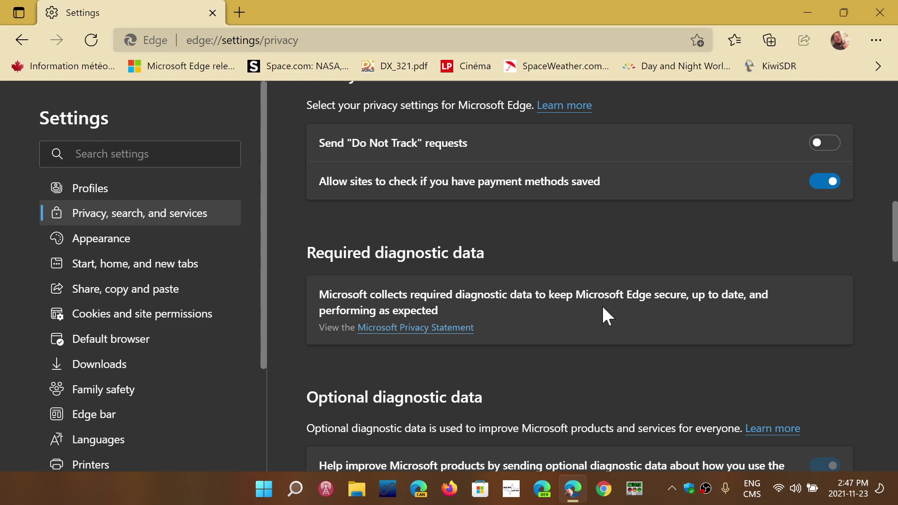
scroll(600, 354, down, 3)
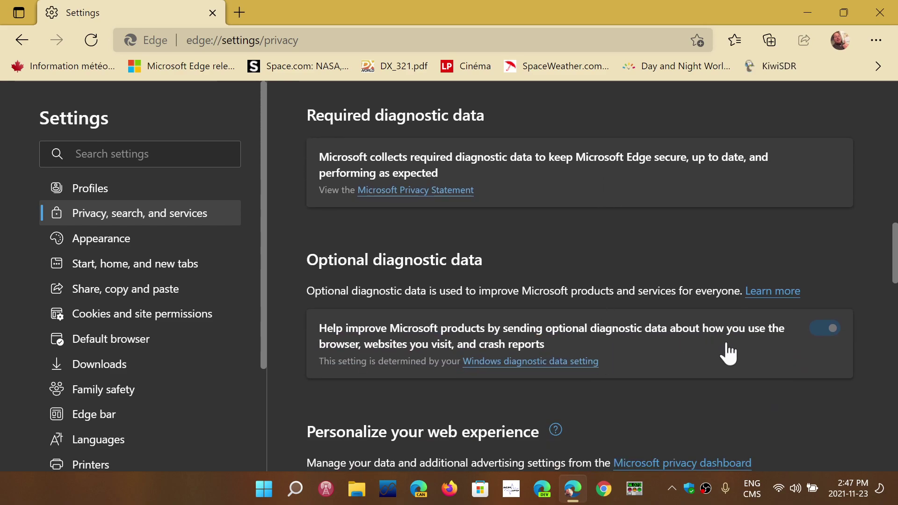
scroll(659, 392, down, 2)
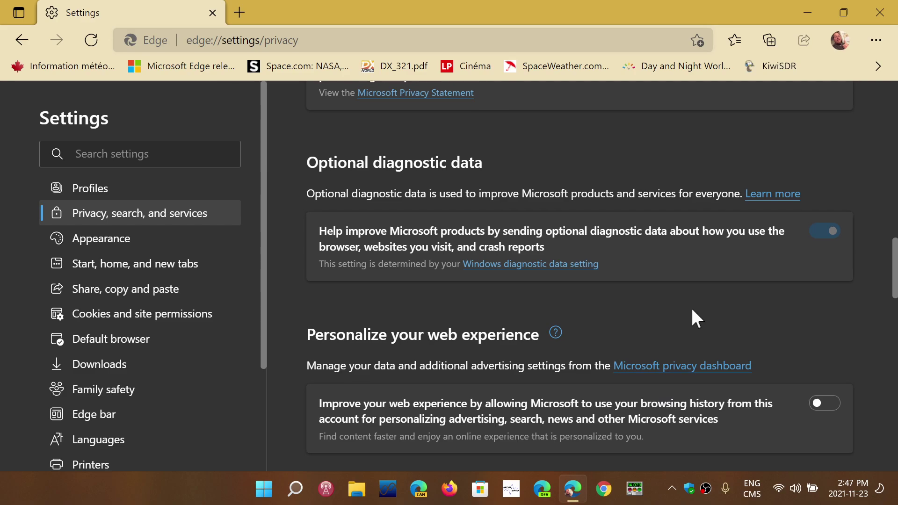
scroll(693, 317, up, 3)
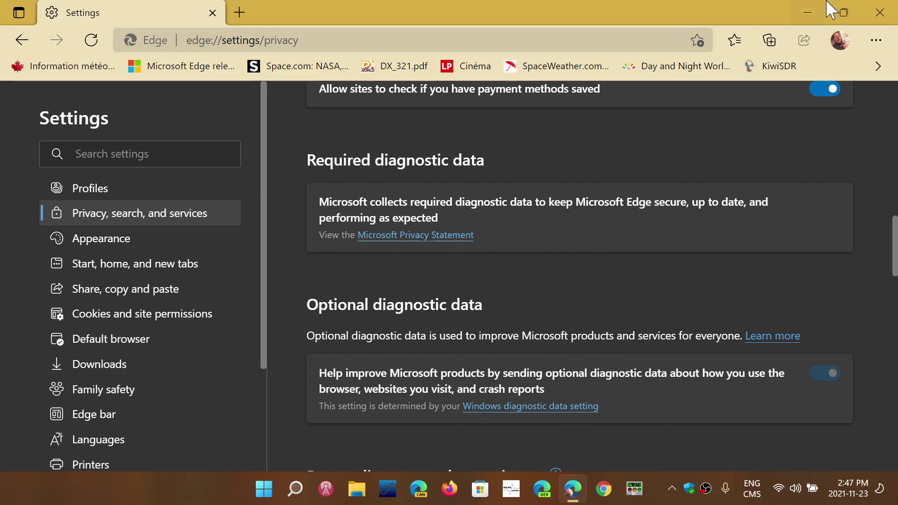
Close Edge and turn Windows' Send optional diagnostic data Off, leaving required data only.
click(880, 12)
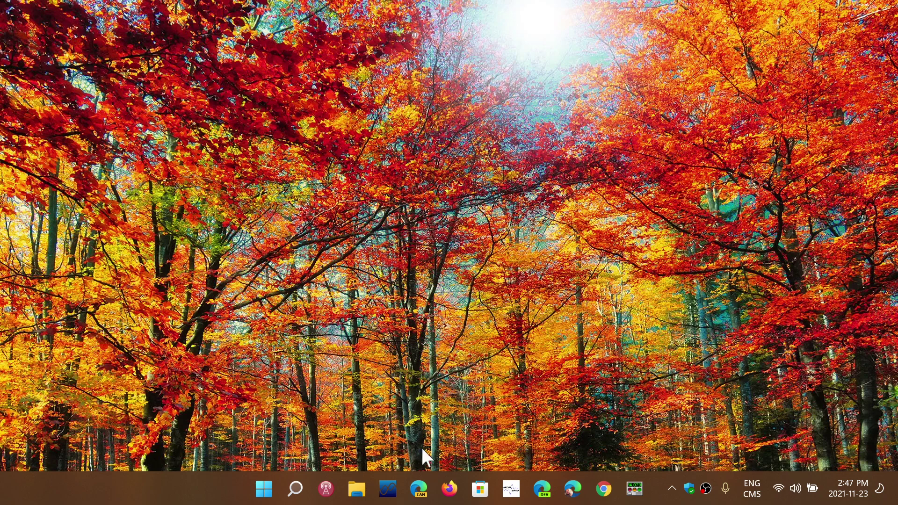
click(263, 489)
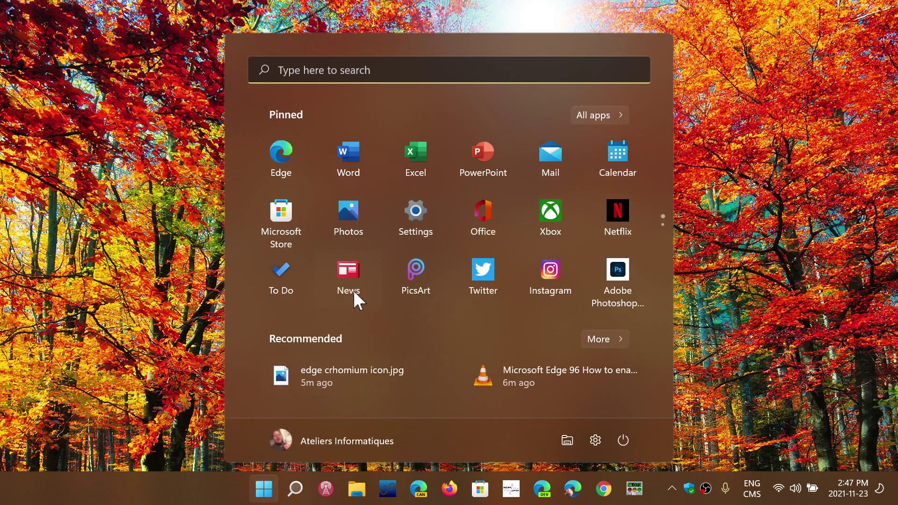
click(426, 236)
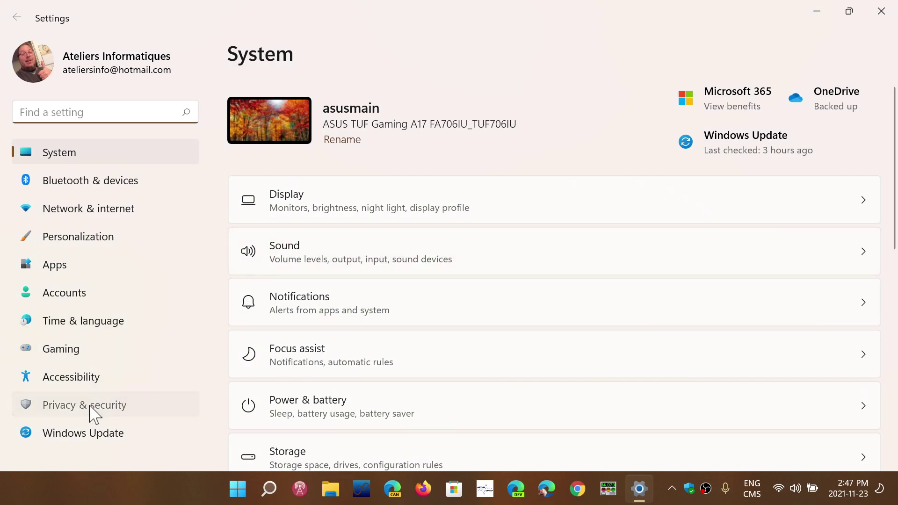
click(89, 411)
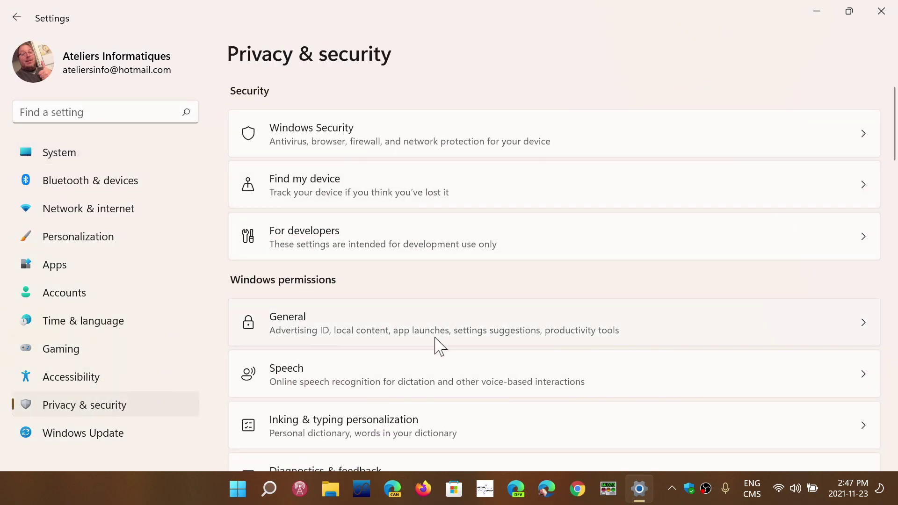
scroll(435, 345, down, 3)
click(452, 289)
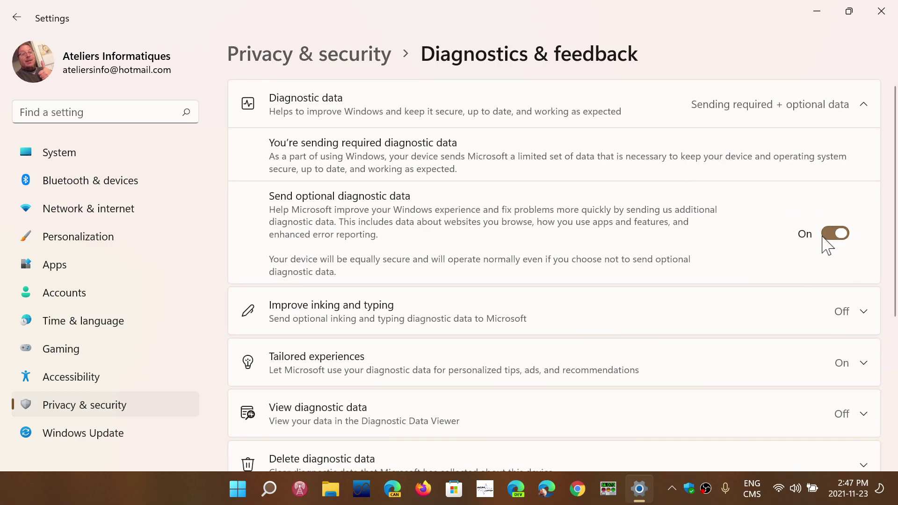
click(829, 238)
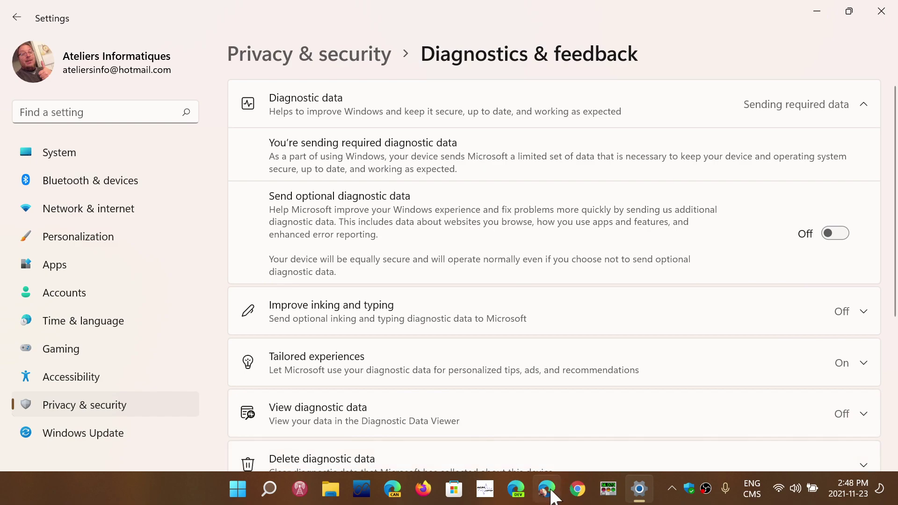
click(546, 489)
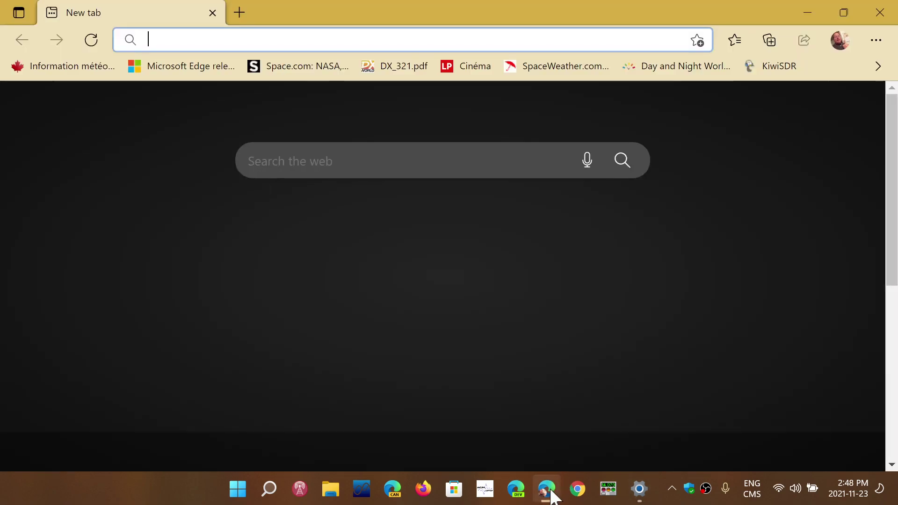
click(881, 40)
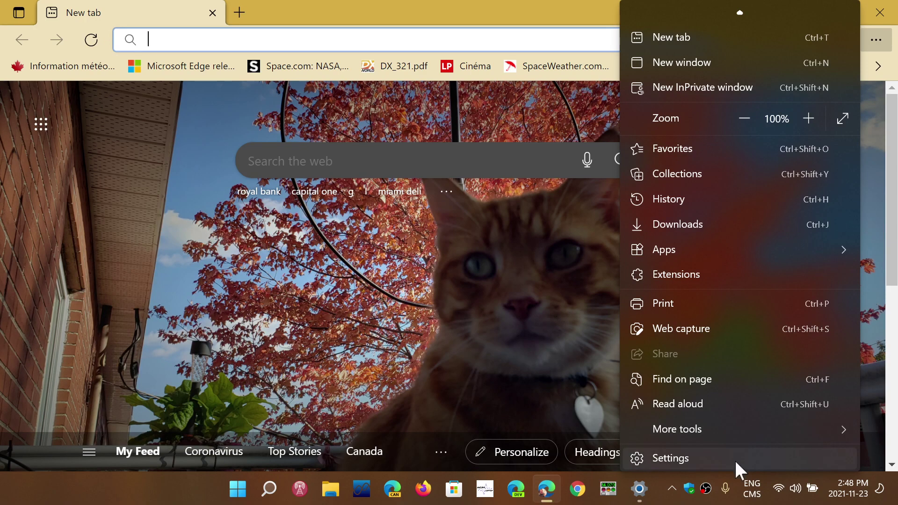
click(734, 459)
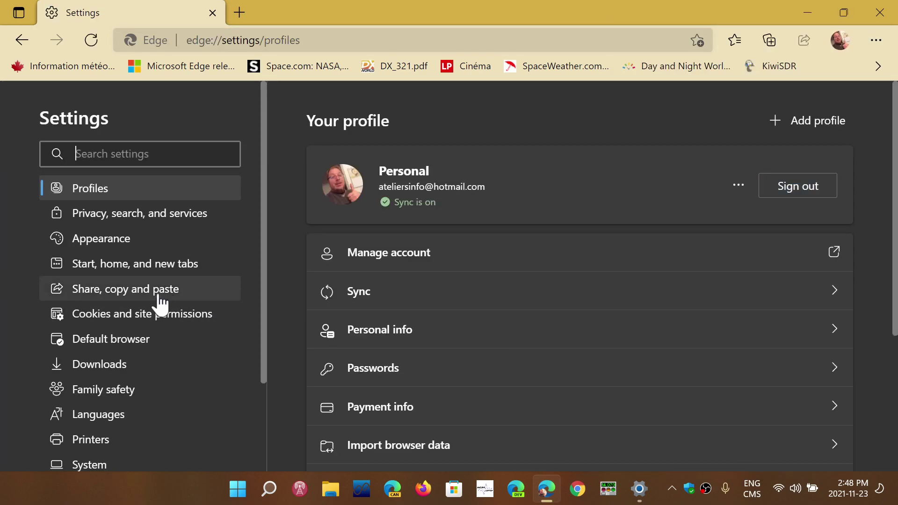
click(138, 218)
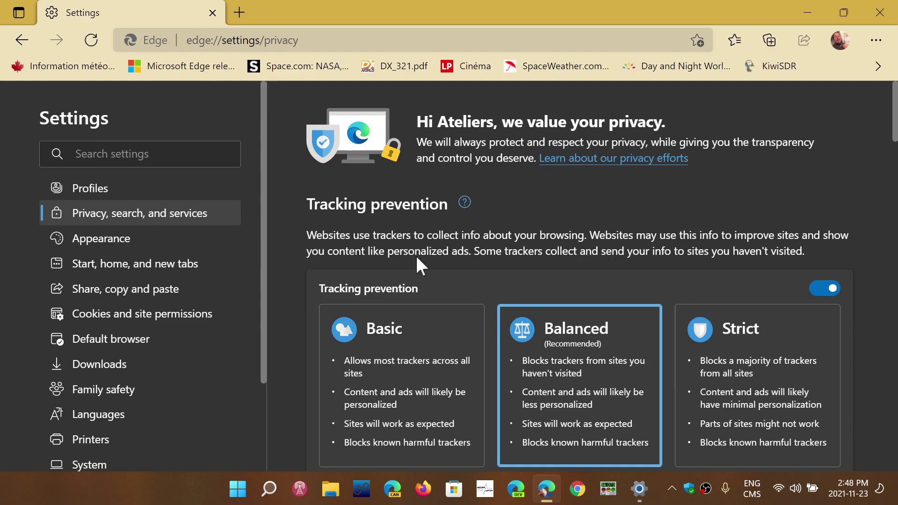
scroll(572, 318, down, 15)
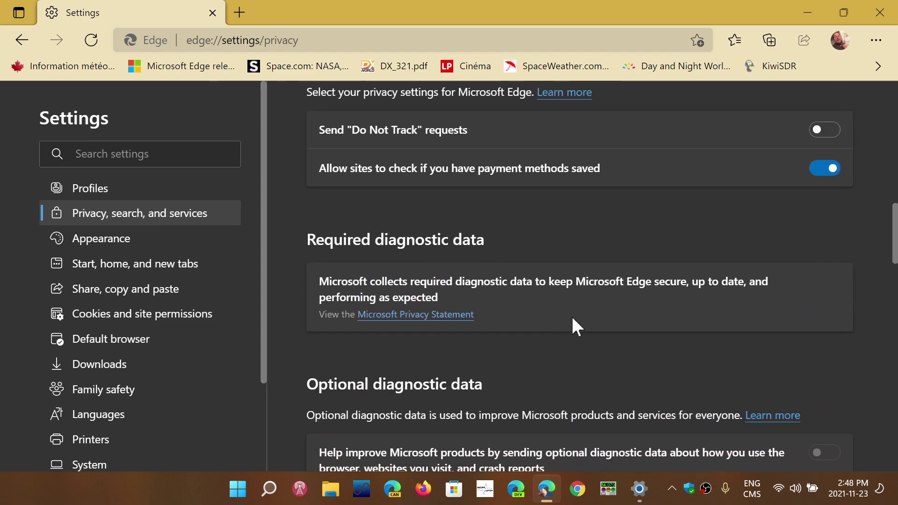
scroll(572, 318, down, 2)
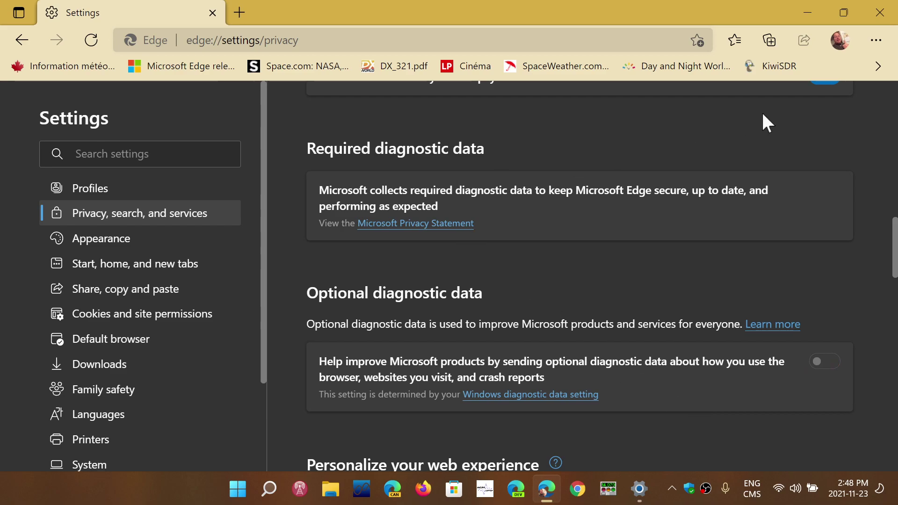
Close the browser, turn Send optional diagnostic data back On, and close Settings.
click(887, 13)
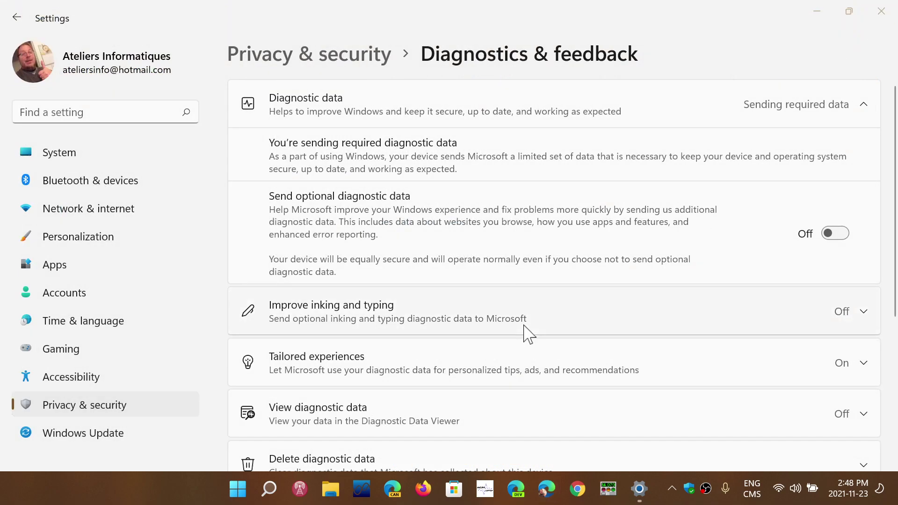
click(845, 235)
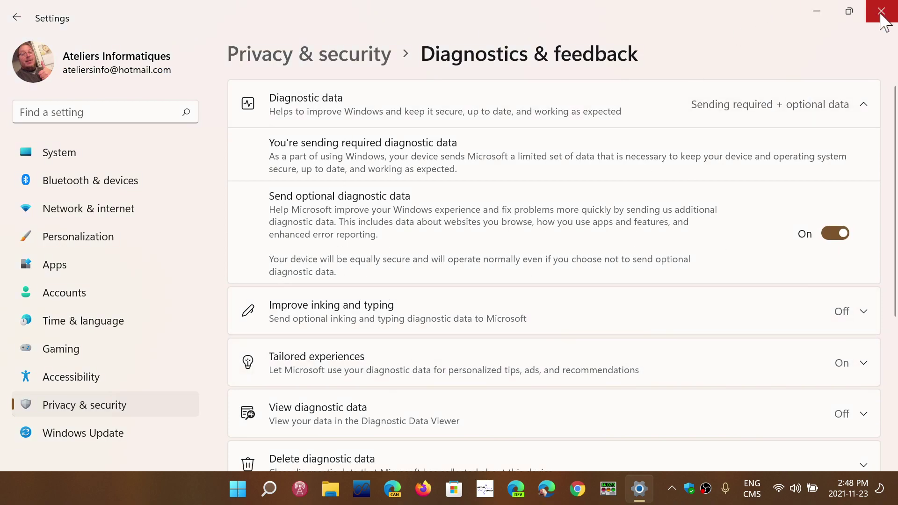
click(879, 12)
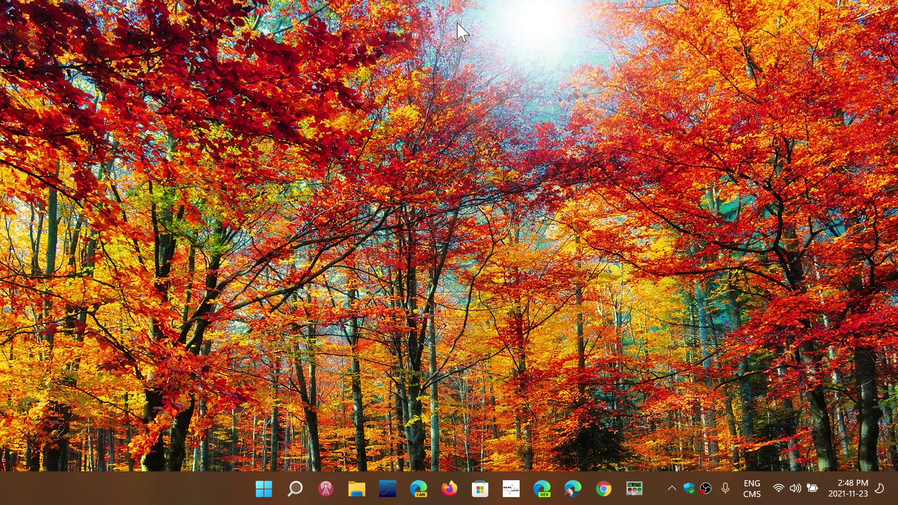
click(573, 490)
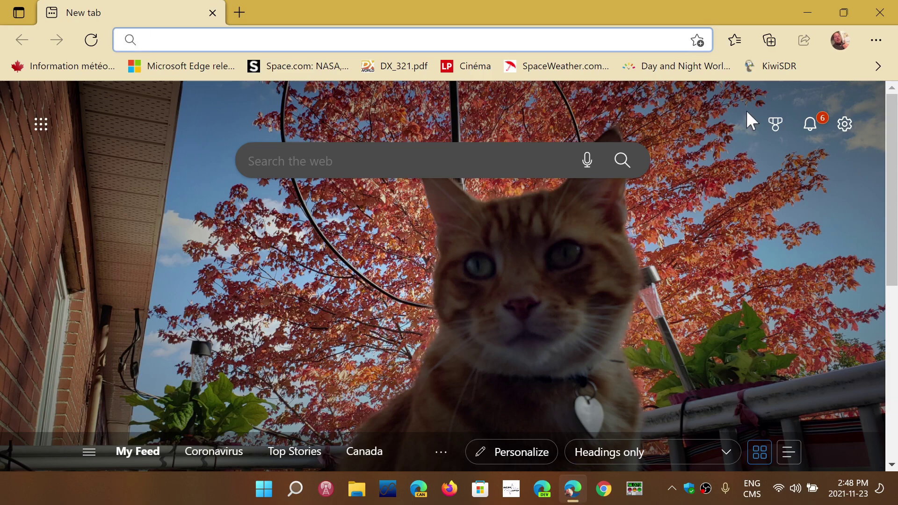
click(877, 43)
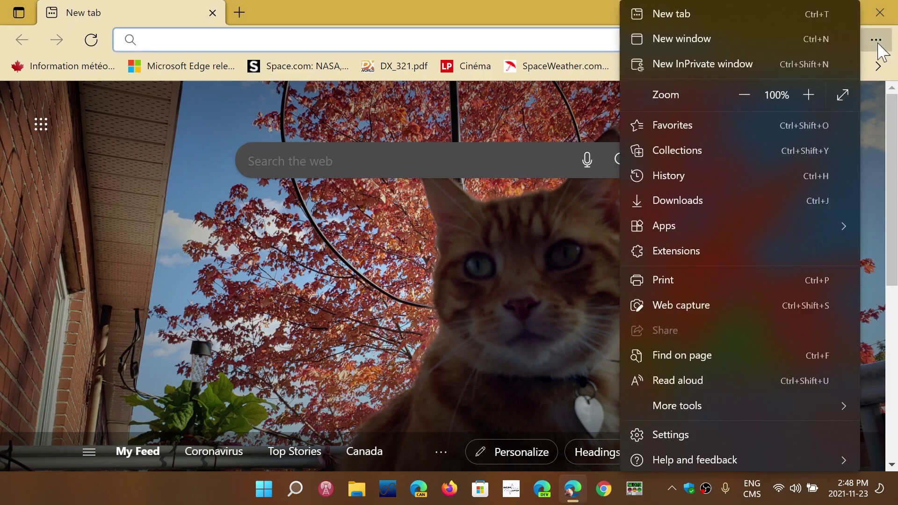
click(746, 438)
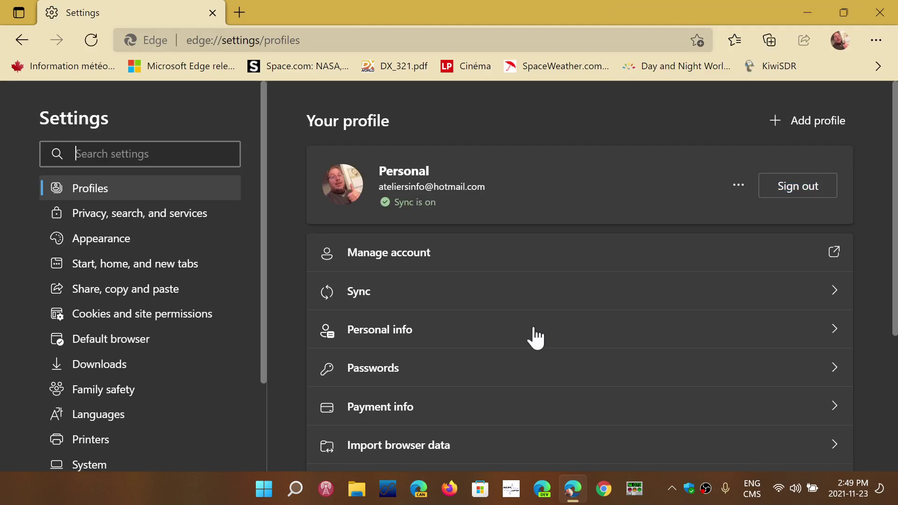
click(123, 217)
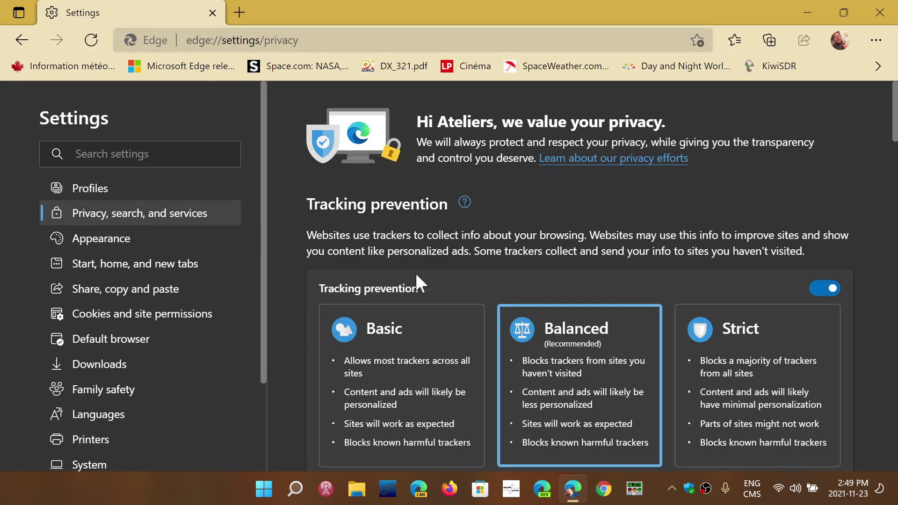
scroll(625, 393, down, 15)
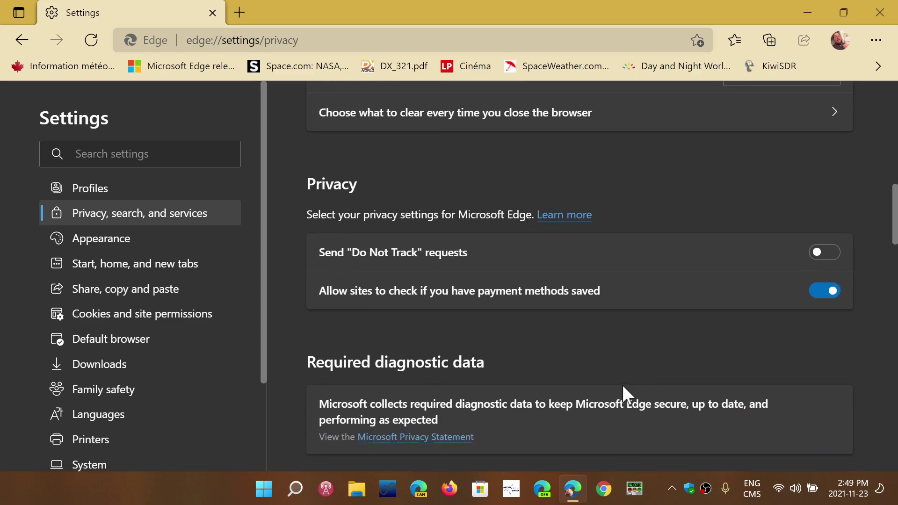
scroll(632, 366, down, 5)
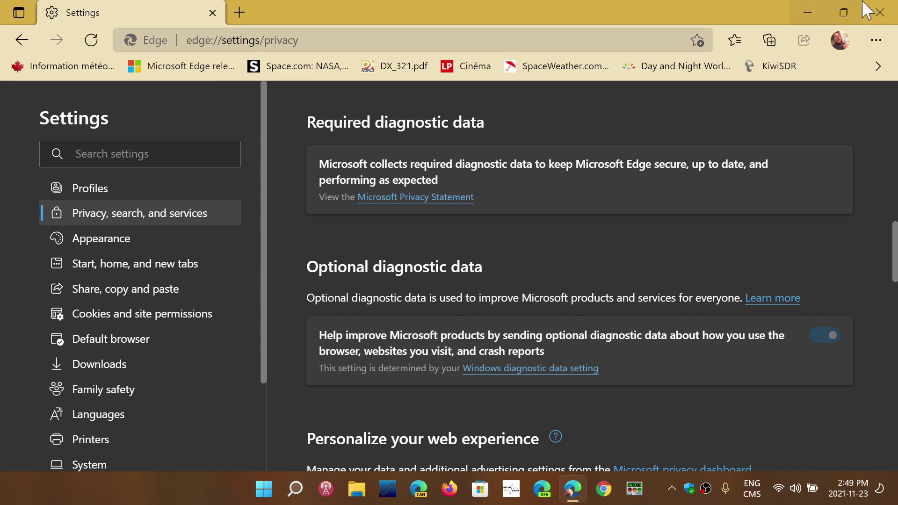
click(886, 21)
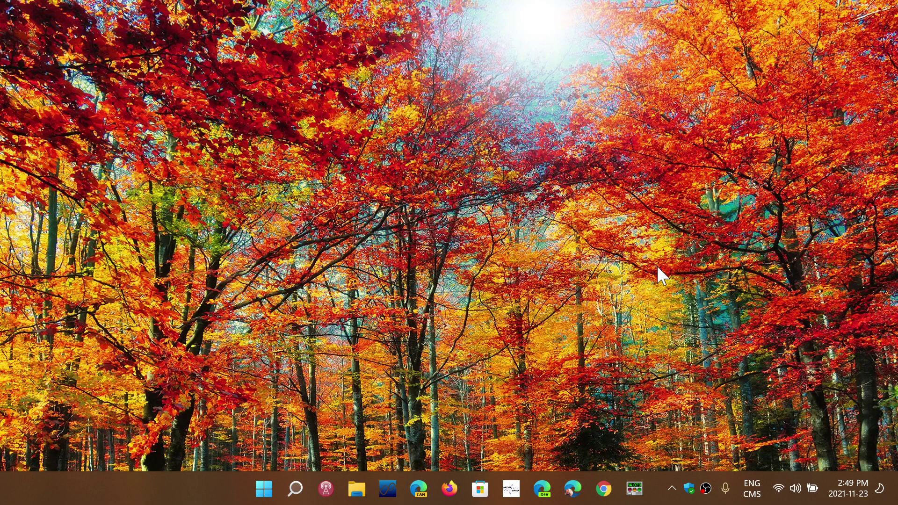